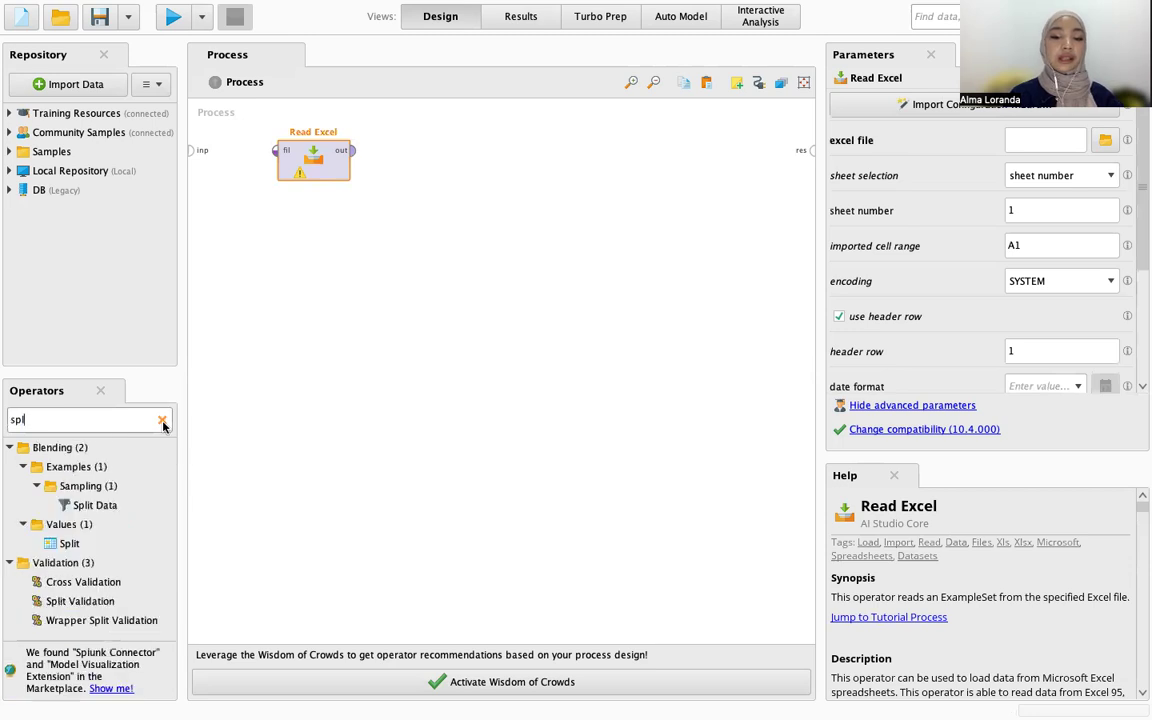
Add a Split Data operator below Read Excel and a Decision Tree operator in the upper part of the process.
{"action": "left_click_drag", "start_coordinate": [96, 510], "coordinate": [408, 272]}
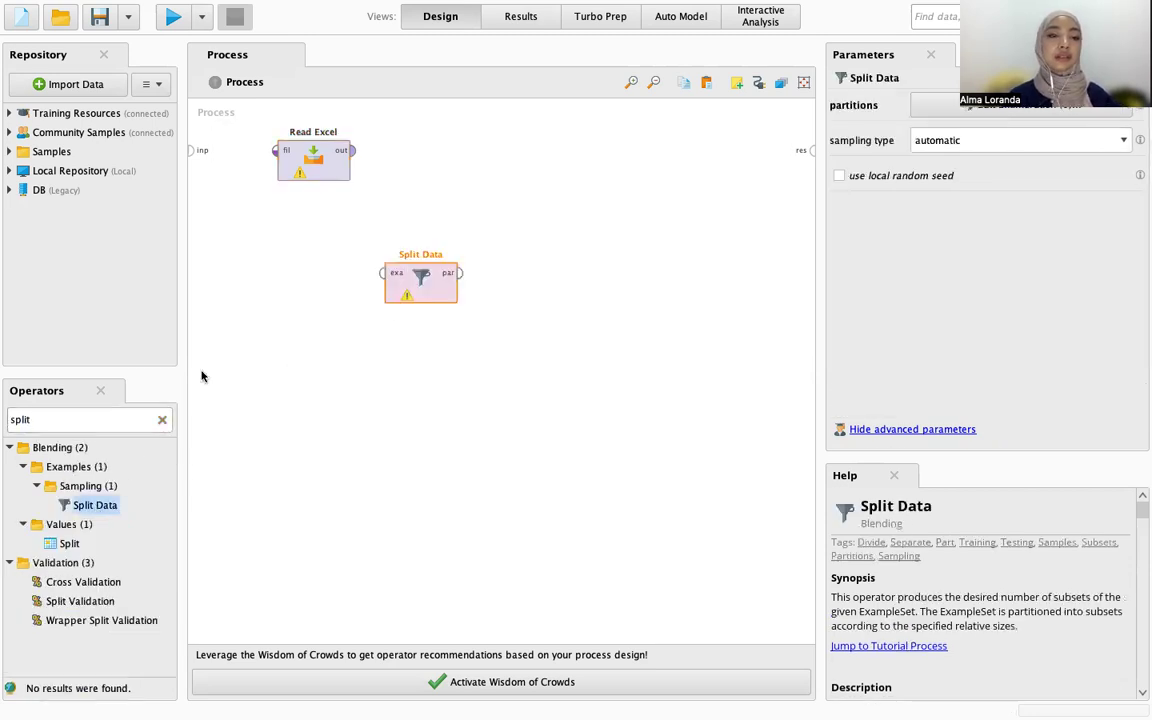
{"action": "left_click", "coordinate": [162, 419]}
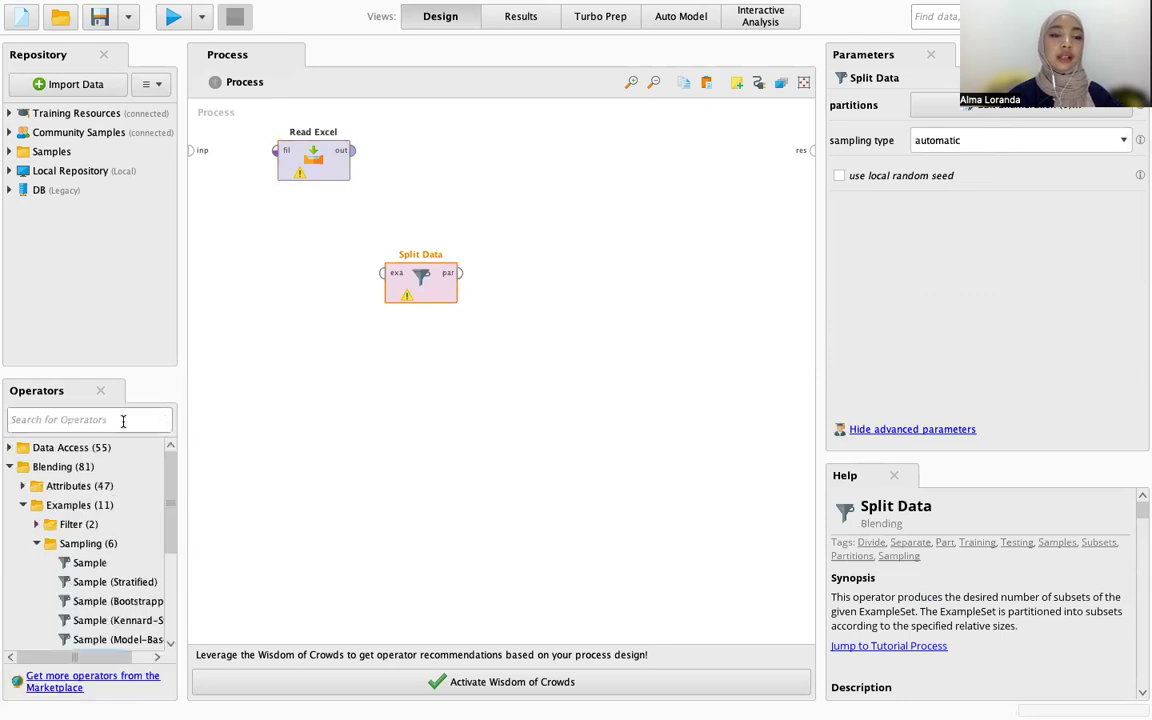
{"action": "type", "text": "deci"}
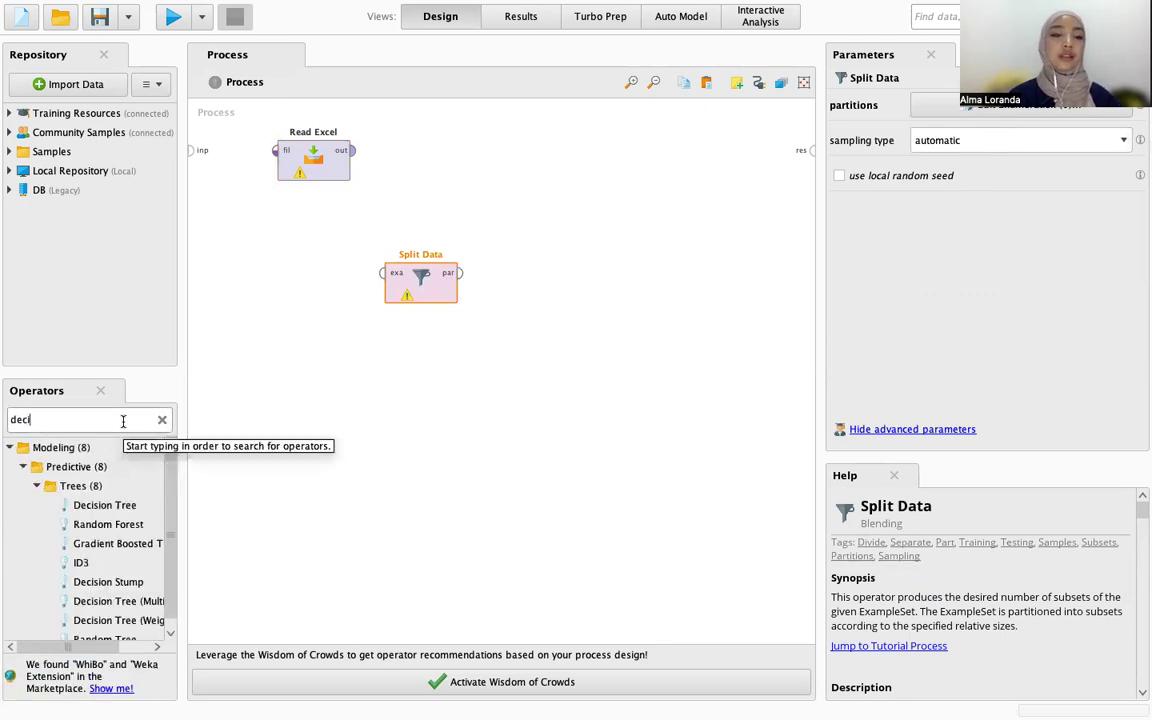
{"action": "left_click_drag", "start_coordinate": [112, 505], "coordinate": [563, 175]}
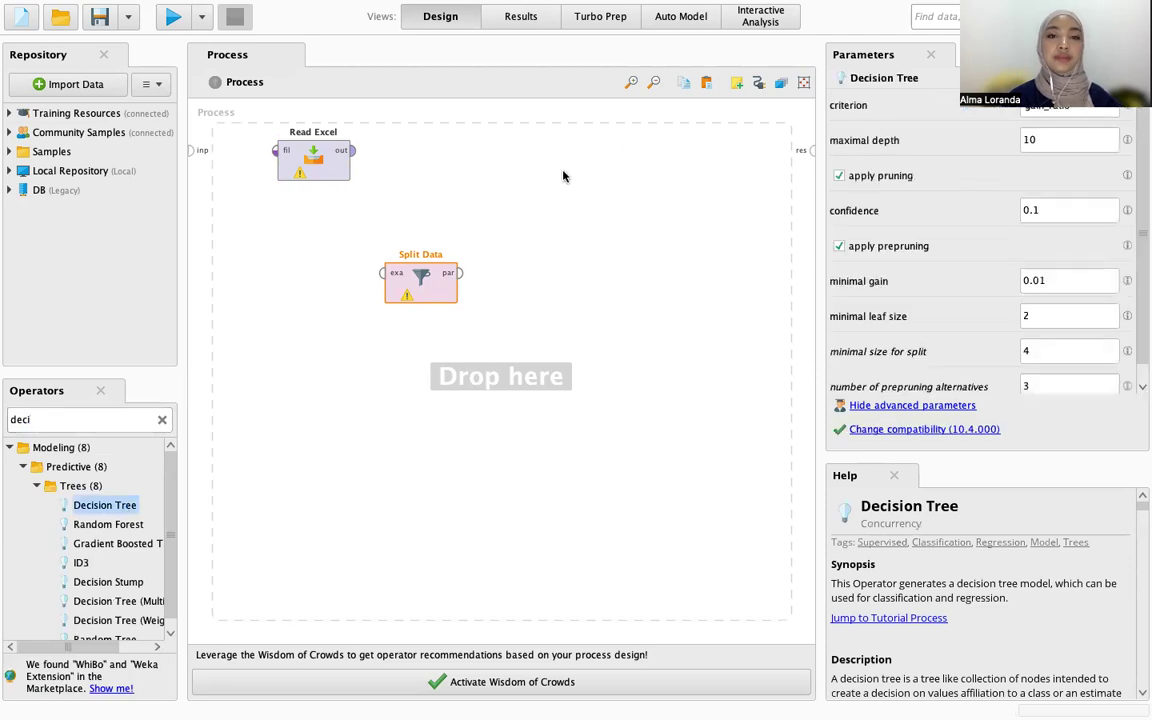
Find the Apply Model operator and add it to the process below the Decision Tree.
{"action": "left_click", "coordinate": [162, 419]}
{"action": "type", "text": "Aplly"}
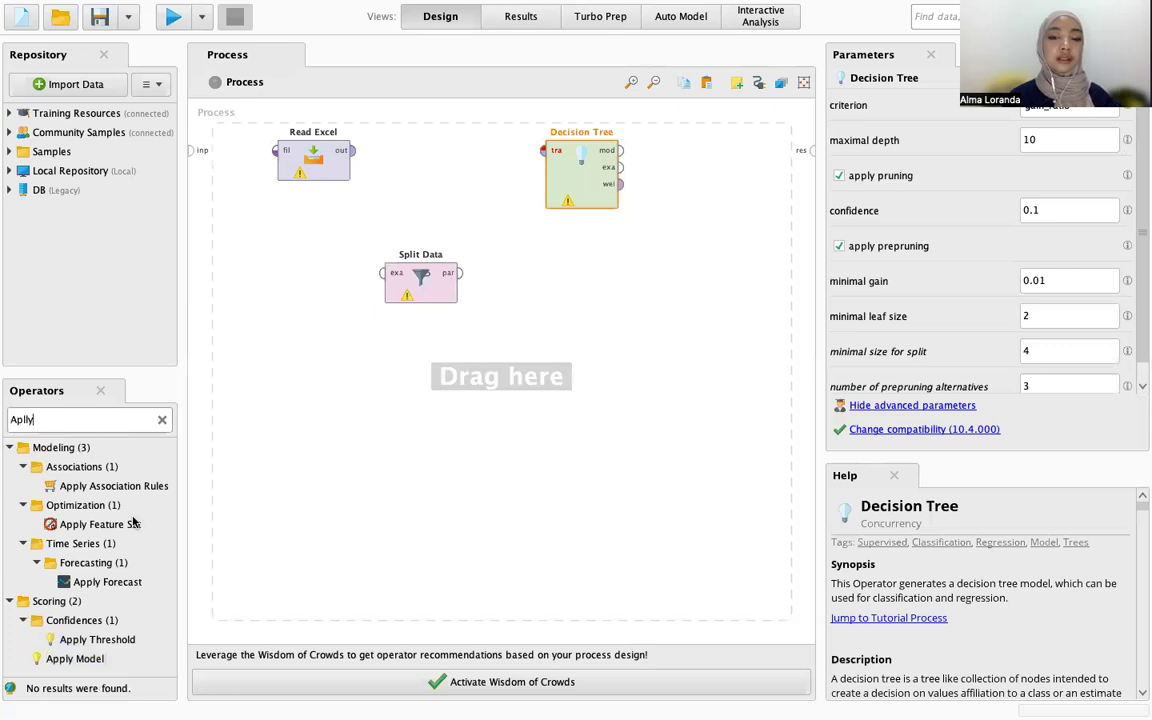
{"action": "key", "text": "BackSpace"}
{"action": "key", "text": "BackSpace"}
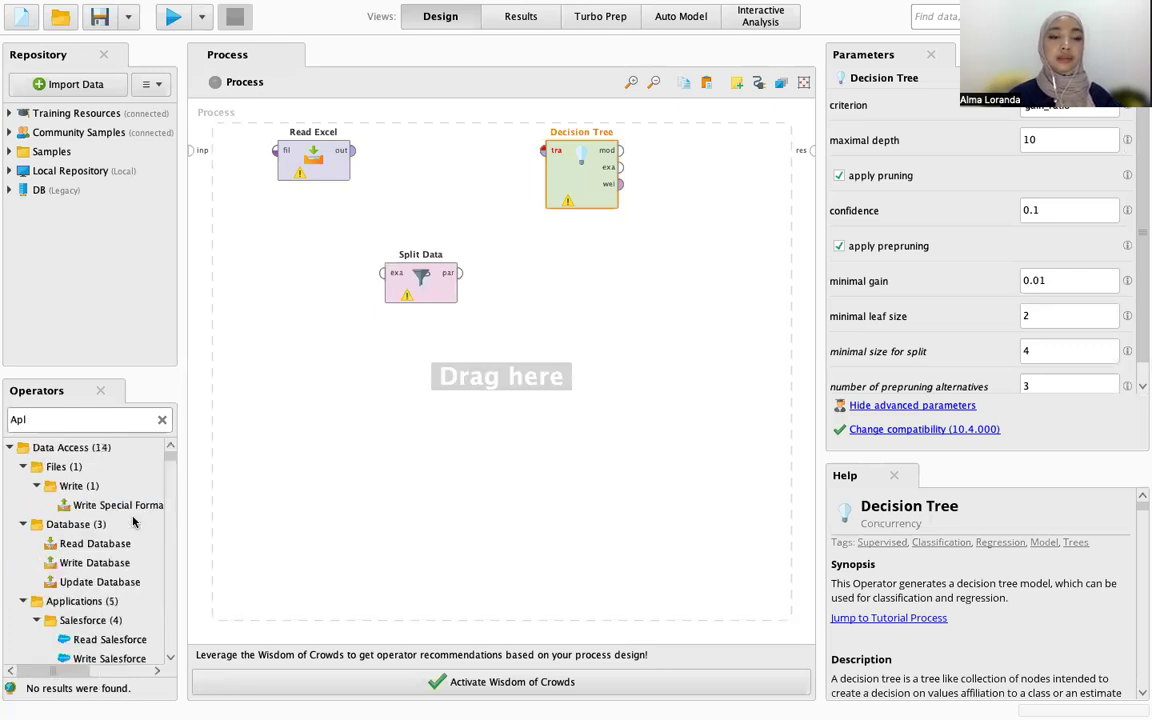
{"action": "type", "text": "la"}
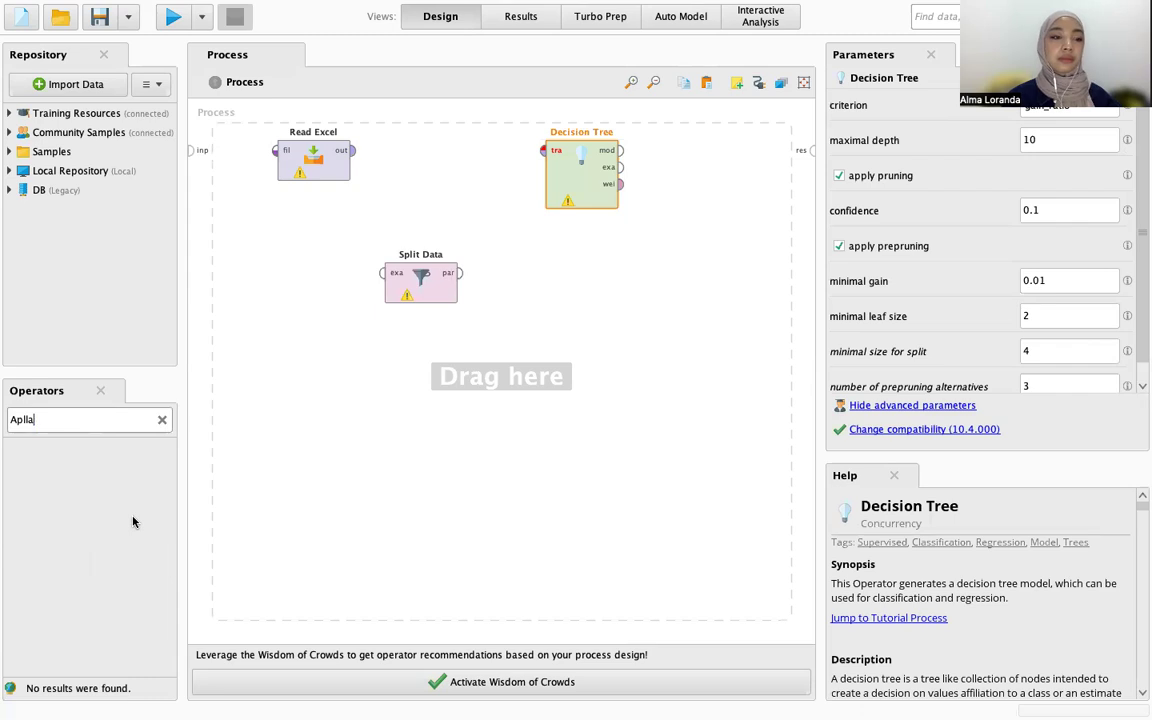
{"action": "key", "text": "BackSpace"}
{"action": "key", "text": "BackSpace"}
{"action": "key", "text": "BackSpace"}
{"action": "type", "text": "play"}
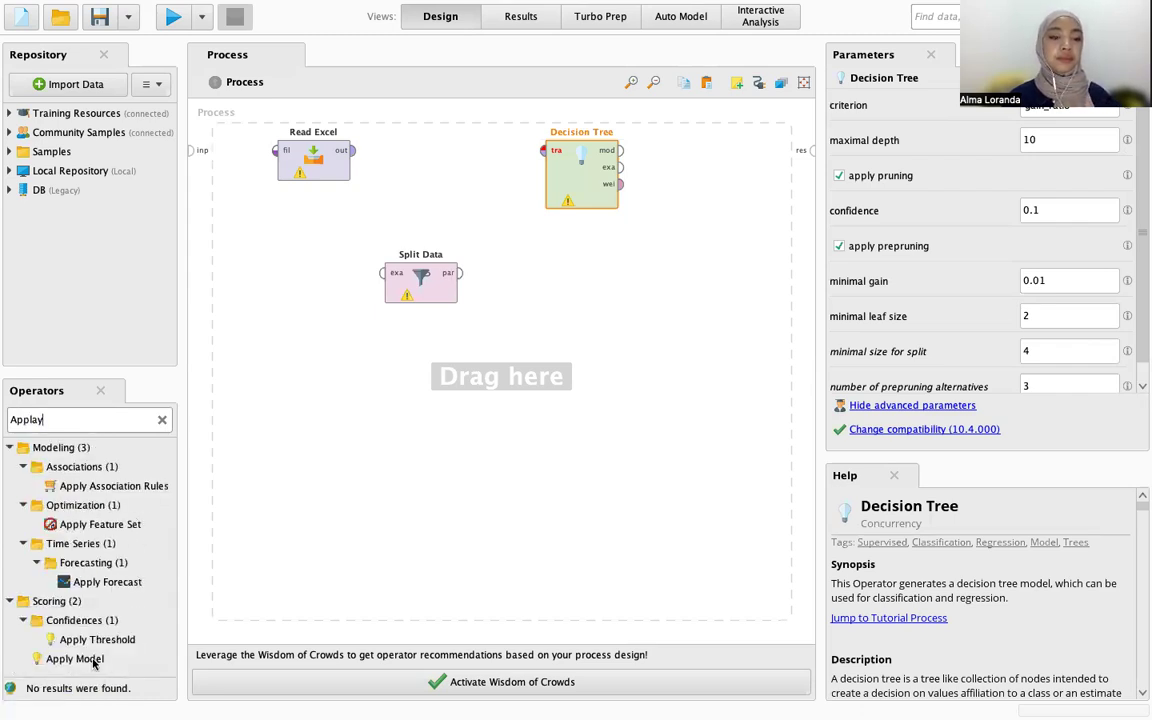
{"action": "left_click_drag", "start_coordinate": [75, 658], "coordinate": [581, 360]}
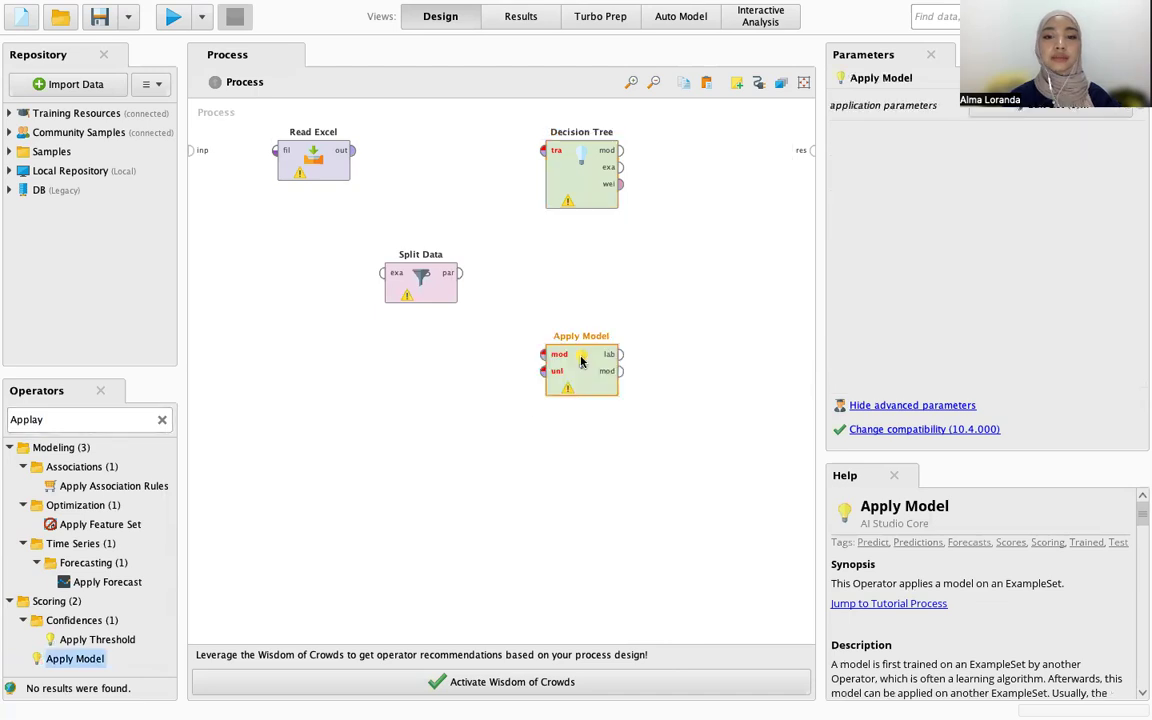
Find the Performance (Classification) operator and add it to the process beyond the Decision Tree.
{"action": "left_click", "coordinate": [162, 419]}
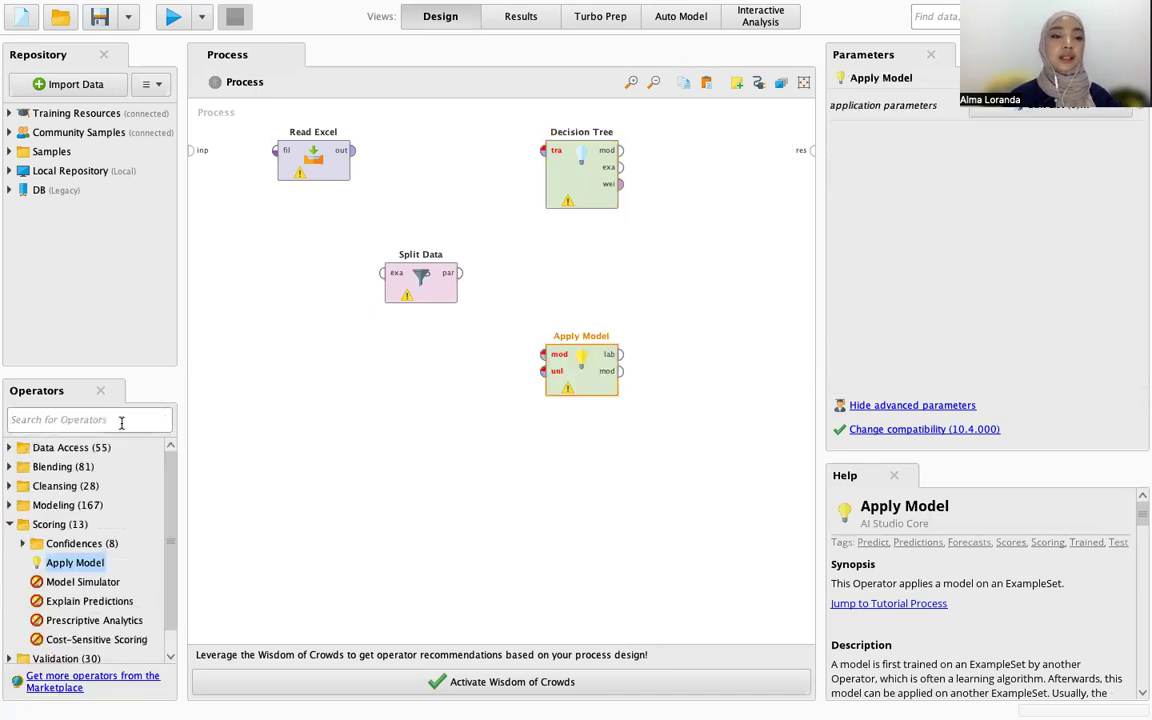
{"action": "type", "text": "perf"}
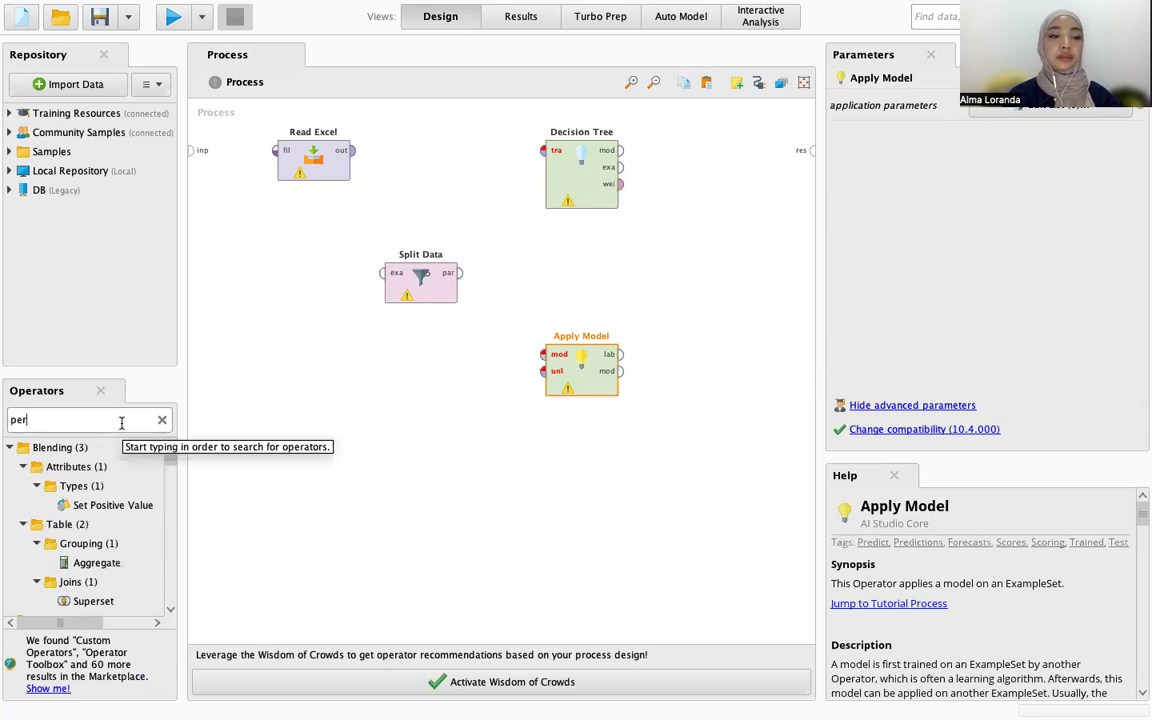
{"action": "type", "text": "orm"}
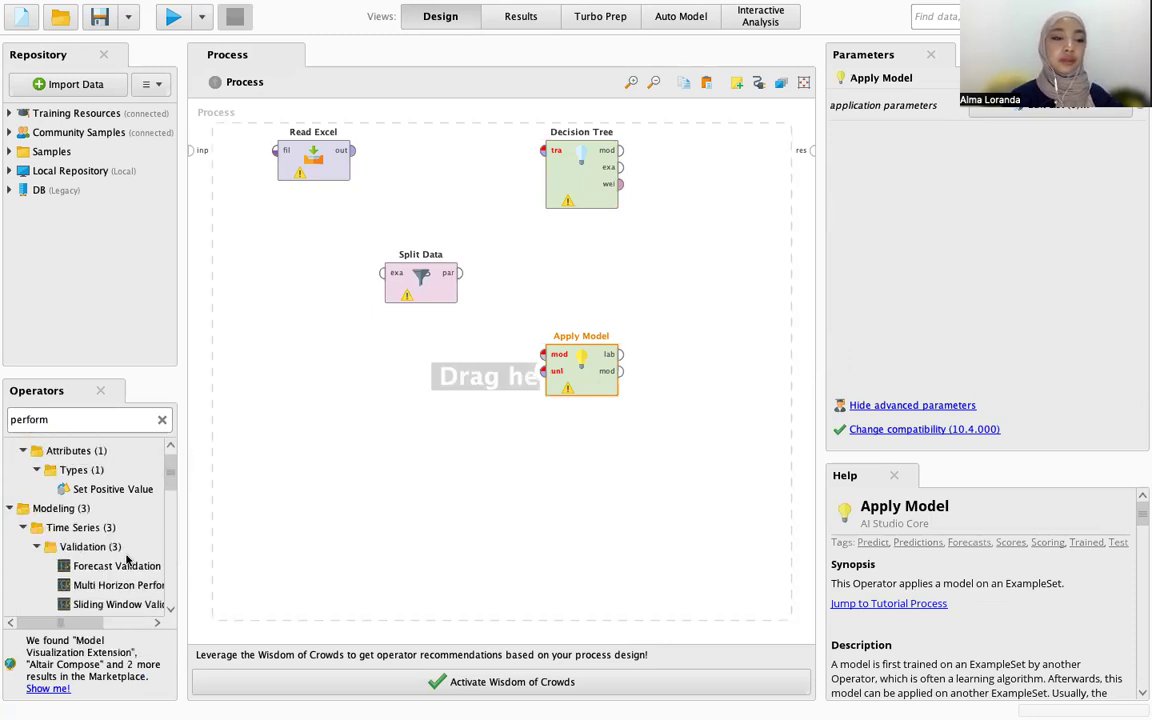
{"action": "scroll", "coordinate": [126, 560], "scroll_direction": "down", "scroll_amount": 5}
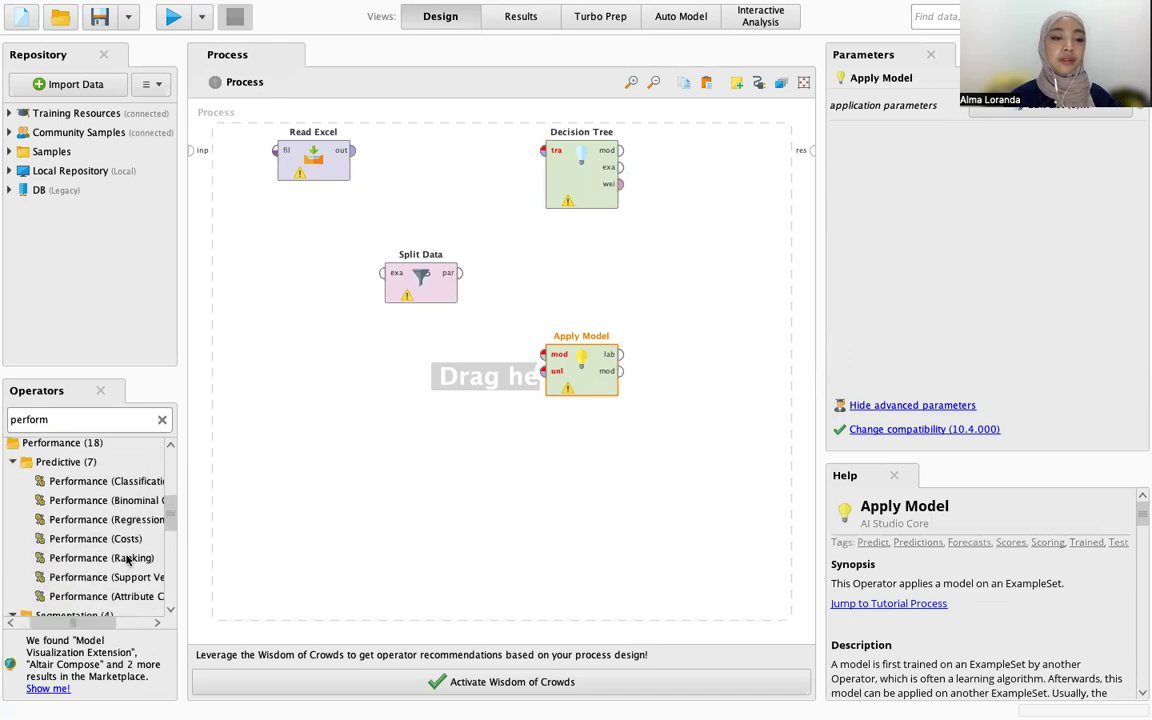
{"action": "left_click_drag", "start_coordinate": [118, 484], "coordinate": [724, 191]}
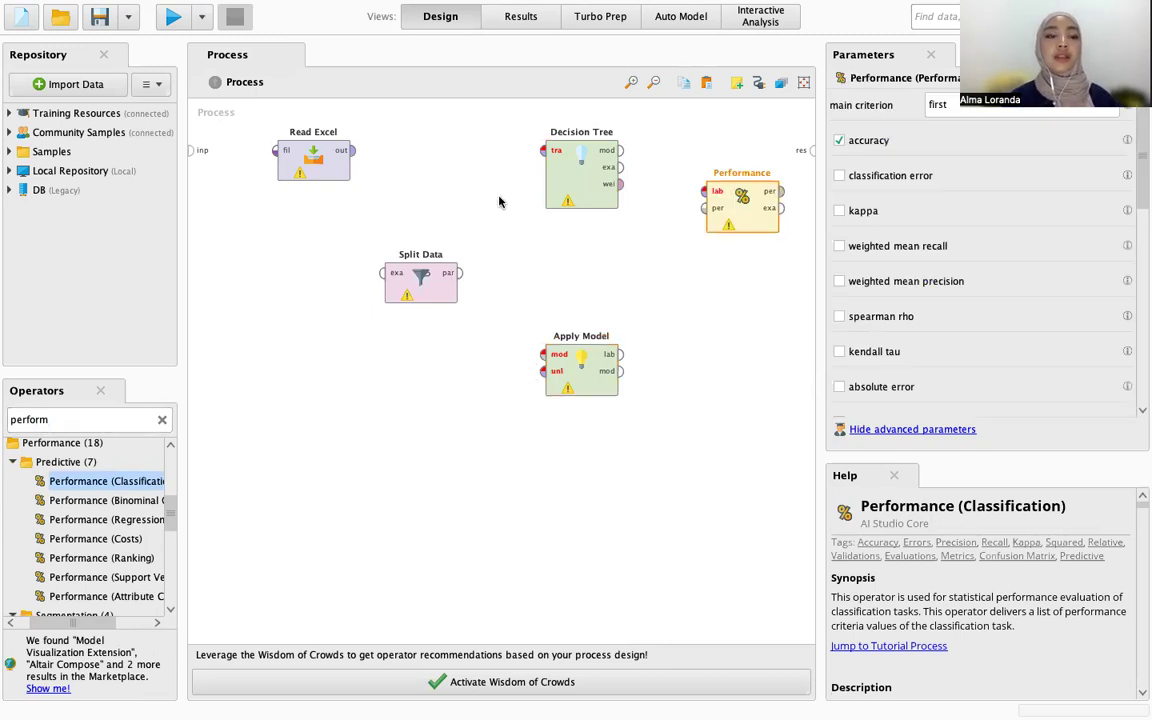
Connect Read Excel's output to Split Data and Split Data's first partition to the Decision Tree's training input.
{"action": "left_click", "coordinate": [318, 173]}
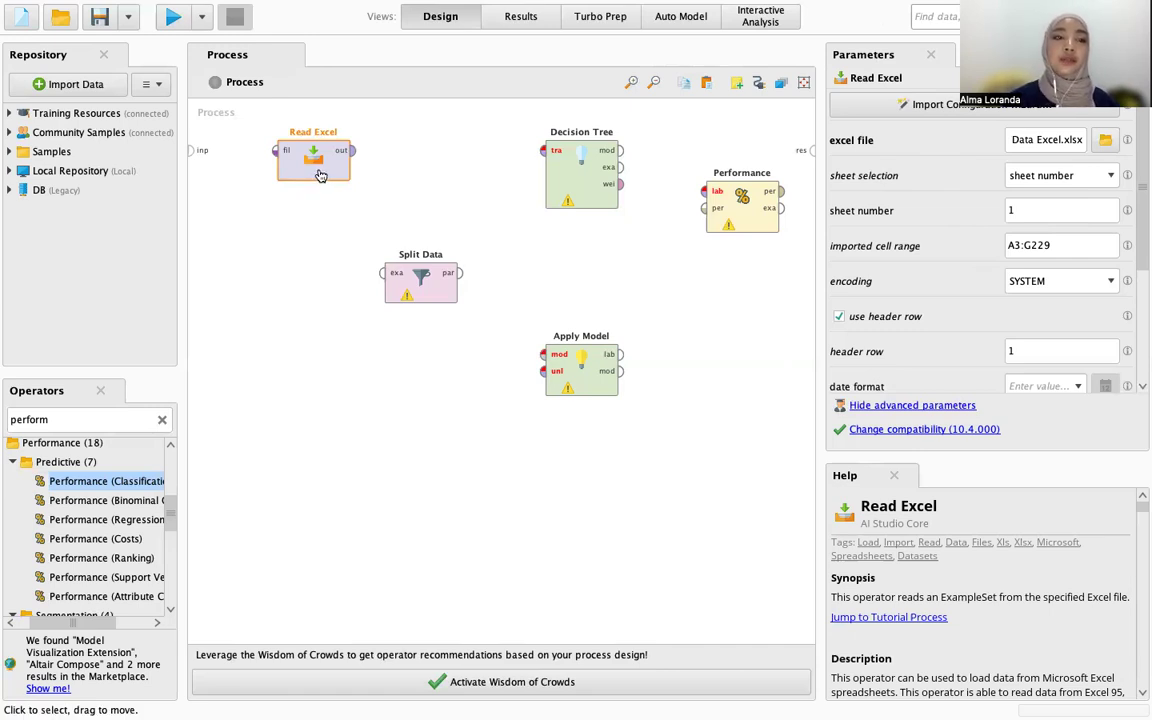
{"action": "left_click", "coordinate": [414, 283]}
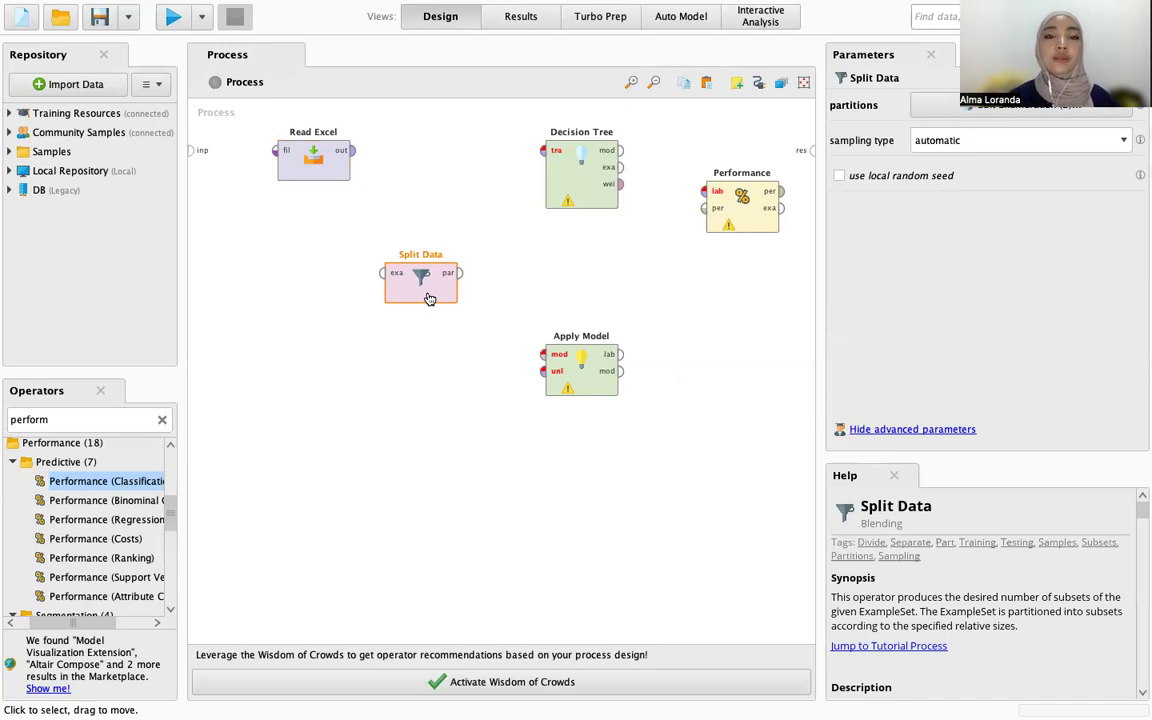
{"action": "mouse_move", "coordinate": [350, 149]}
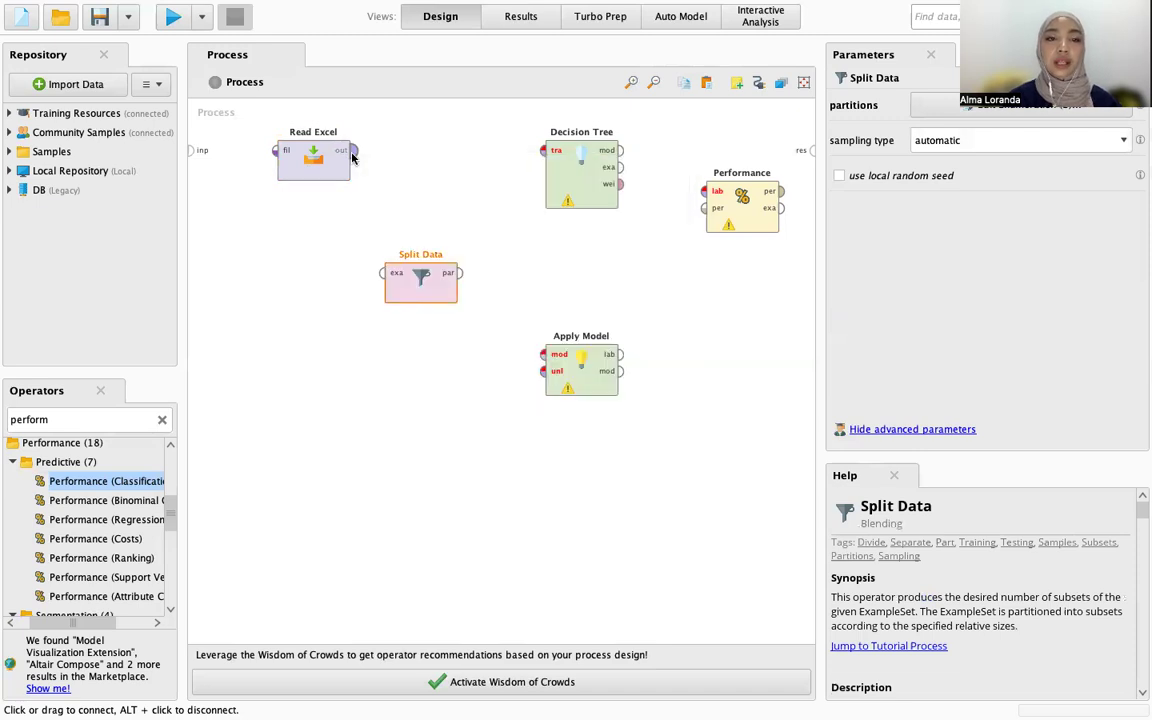
{"action": "left_click", "coordinate": [351, 151]}
{"action": "left_click", "coordinate": [379, 273]}
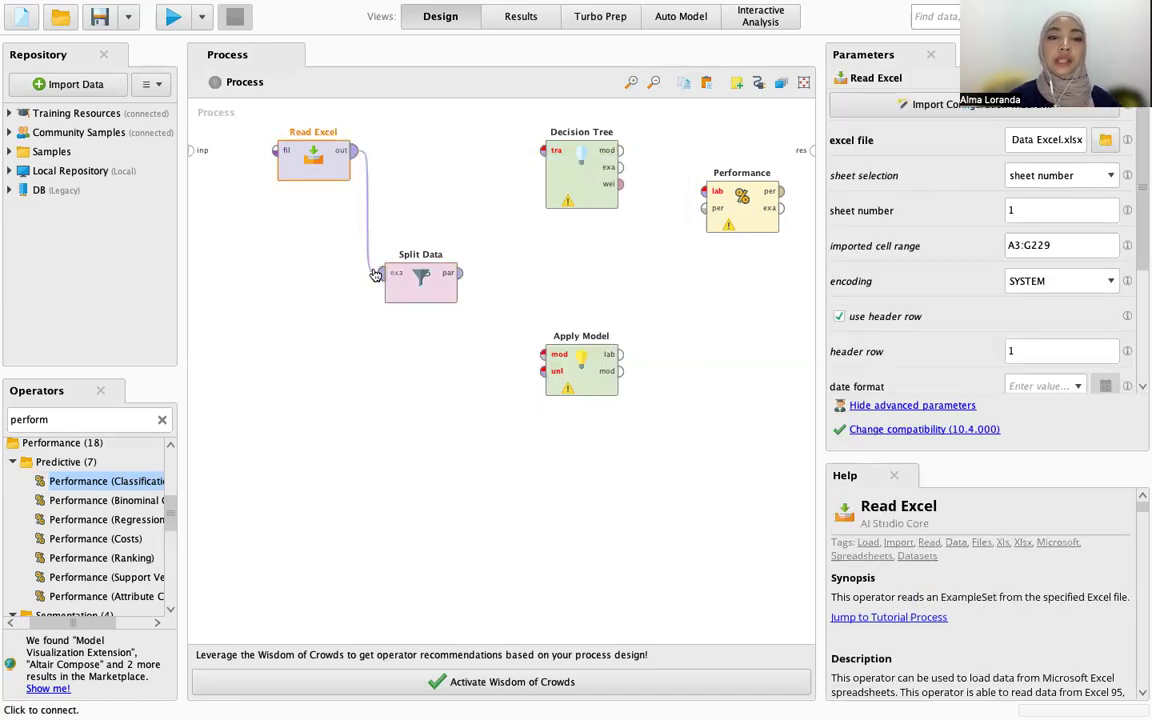
{"action": "left_click", "coordinate": [459, 272]}
{"action": "left_click", "coordinate": [542, 152]}
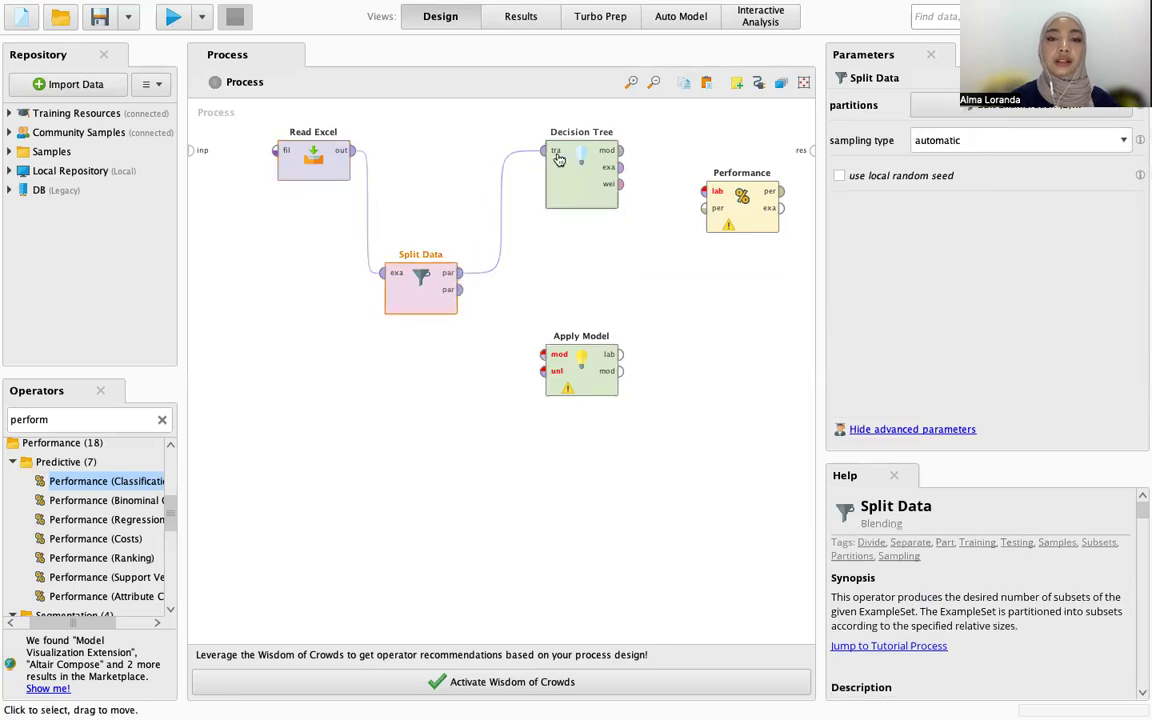
Rearrange Decision Tree and Apply Model, and feed Apply Model with the tree's model and Split Data's second partition as unlabelled data.
{"action": "left_click_drag", "start_coordinate": [566, 160], "coordinate": [512, 160]}
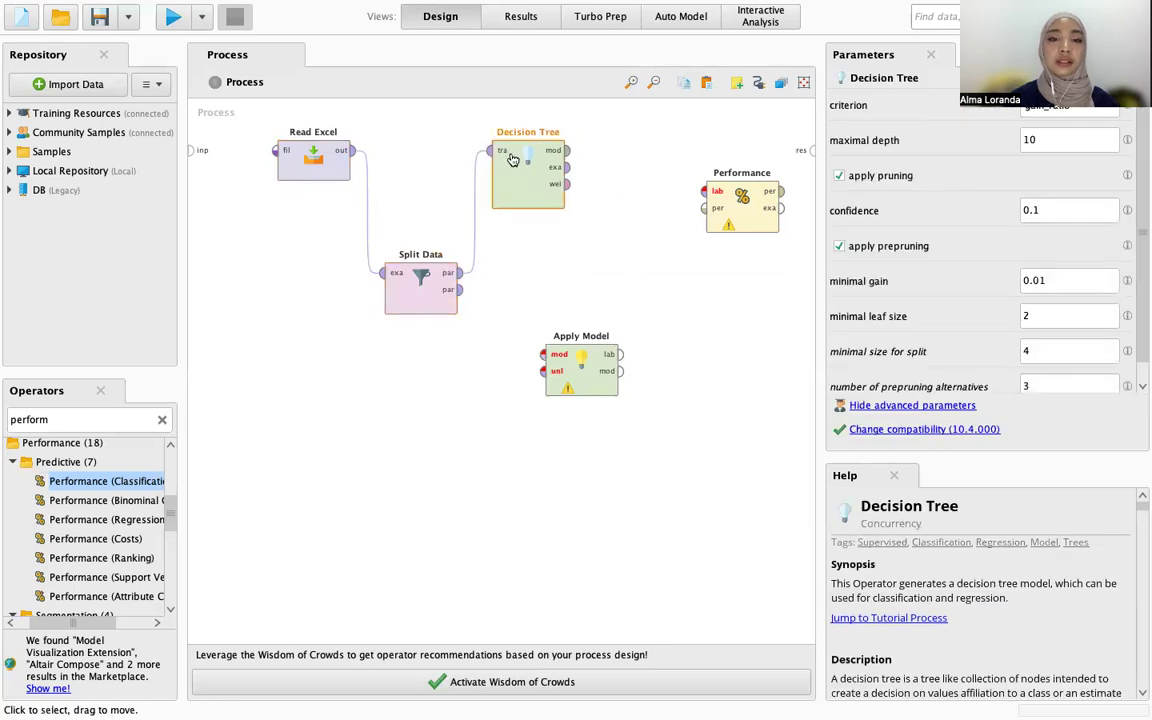
{"action": "left_click_drag", "start_coordinate": [590, 360], "coordinate": [645, 278]}
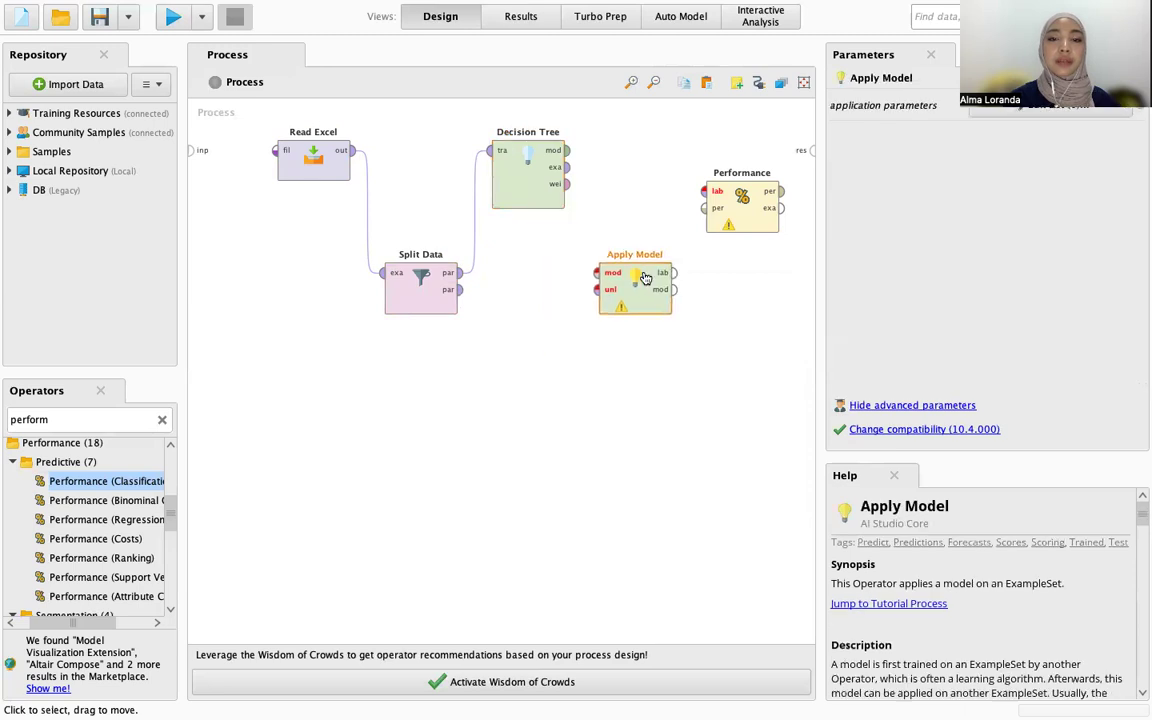
{"action": "left_click", "coordinate": [460, 290]}
{"action": "left_click", "coordinate": [596, 290]}
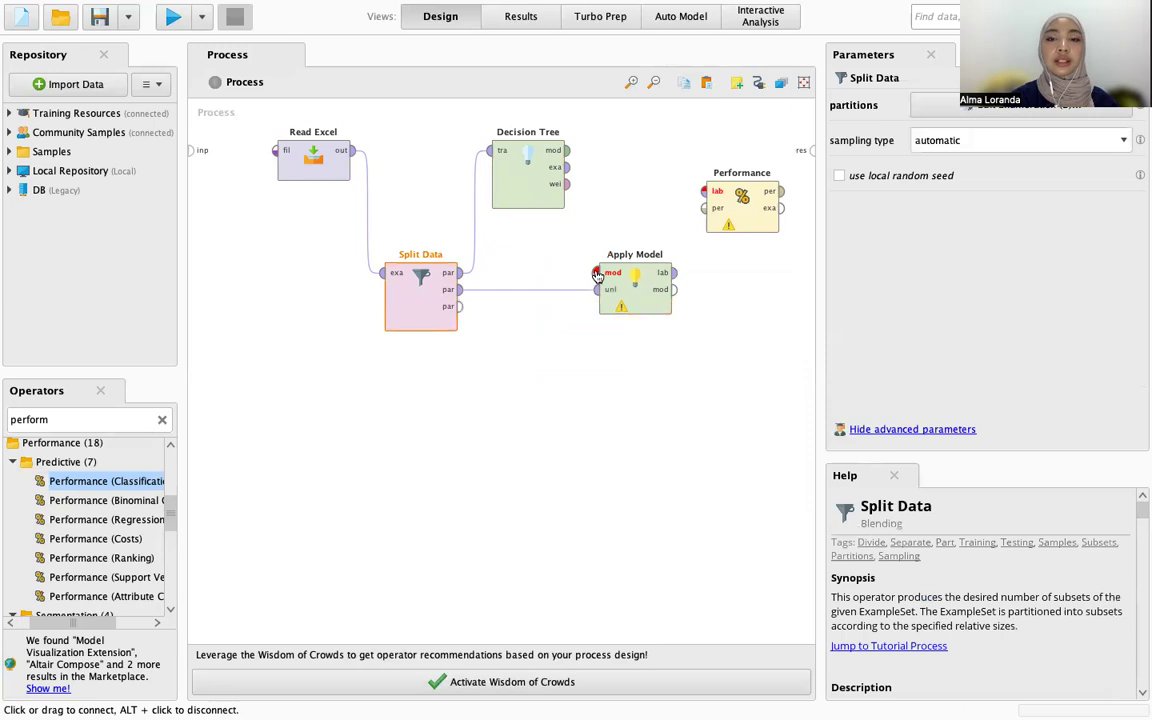
{"action": "left_click", "coordinate": [597, 273]}
{"action": "left_click", "coordinate": [566, 150]}
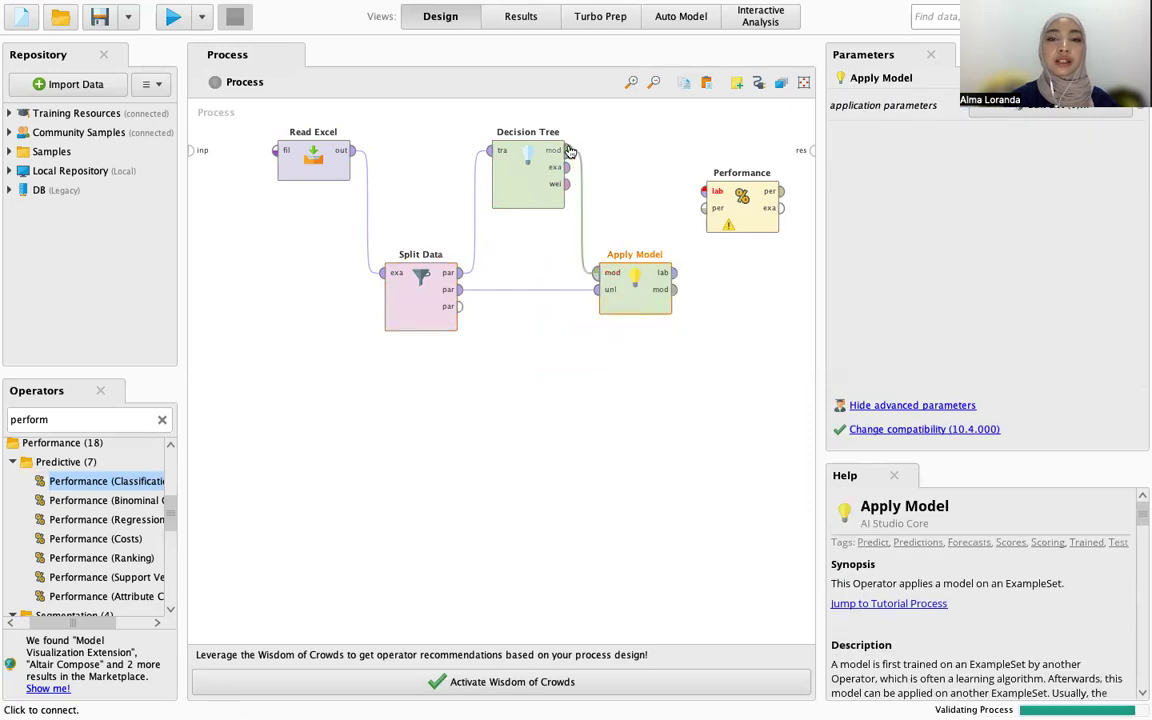
Connect Apply Model's labelled data output to Performance's lab input and align Performance with the top row of operators.
{"action": "left_click", "coordinate": [671, 273]}
{"action": "left_click", "coordinate": [703, 190]}
{"action": "left_click_drag", "start_coordinate": [722, 207], "coordinate": [722, 166]}
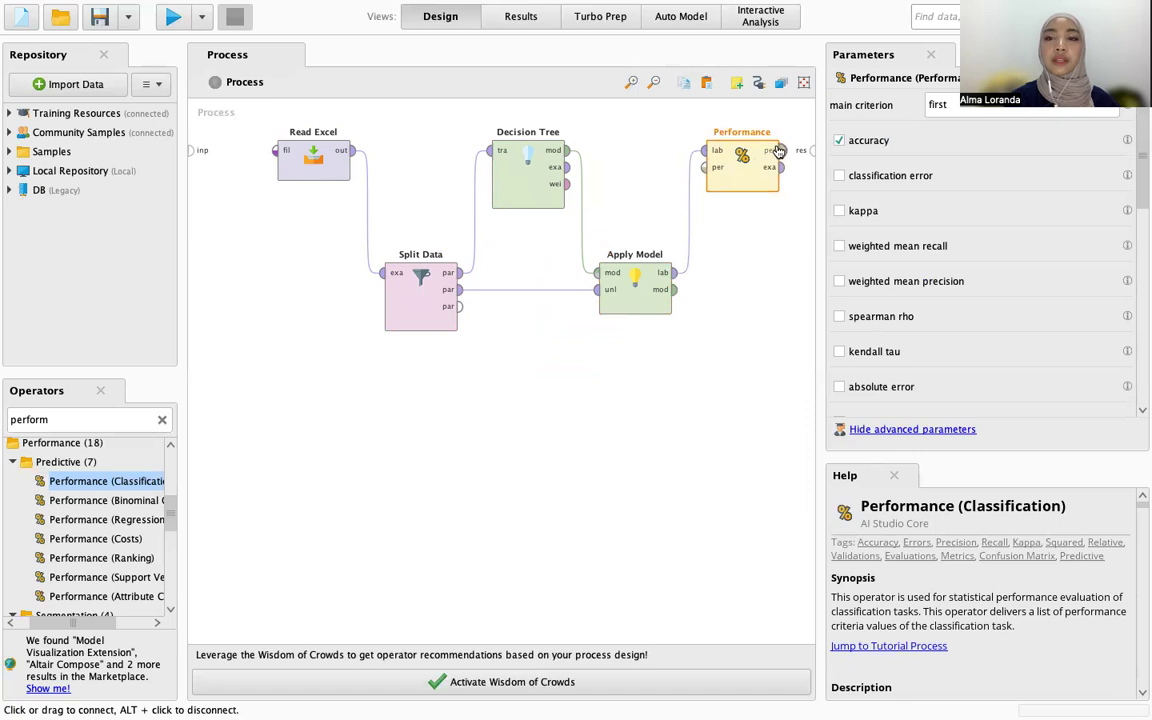
Connect Performance's per and exa outputs and Apply Model's mod output to the process result ports.
{"action": "left_click", "coordinate": [778, 150]}
{"action": "left_click", "coordinate": [812, 151]}
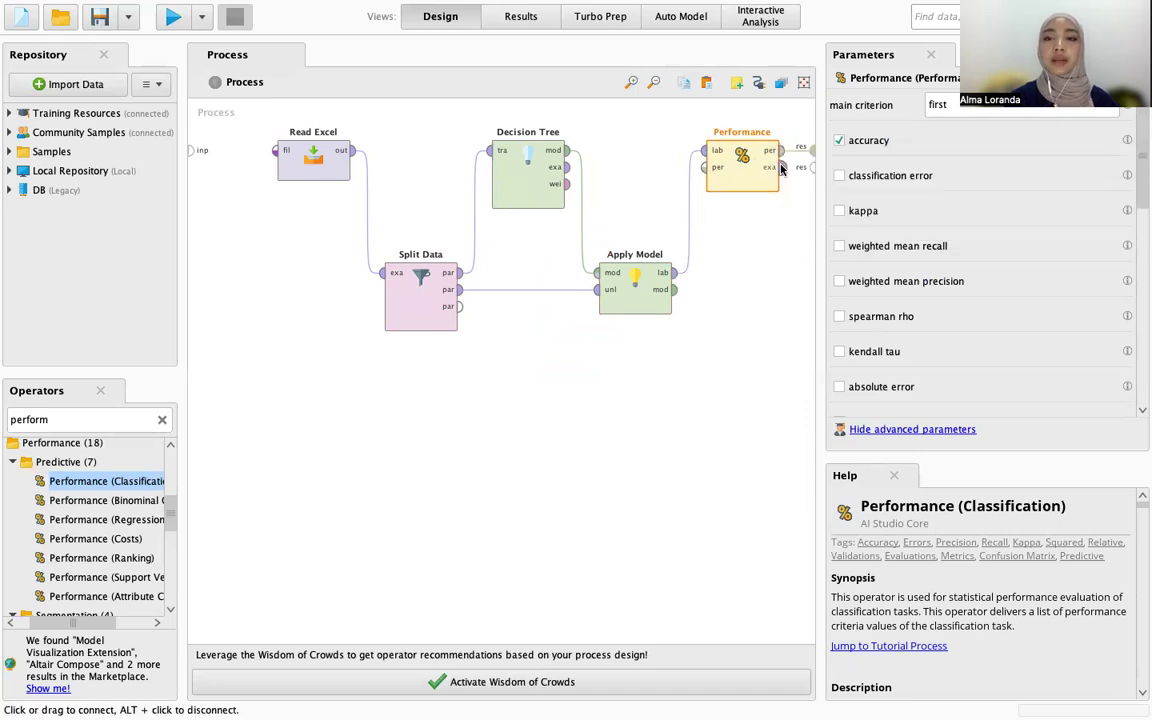
{"action": "left_click", "coordinate": [781, 168]}
{"action": "left_click", "coordinate": [812, 167]}
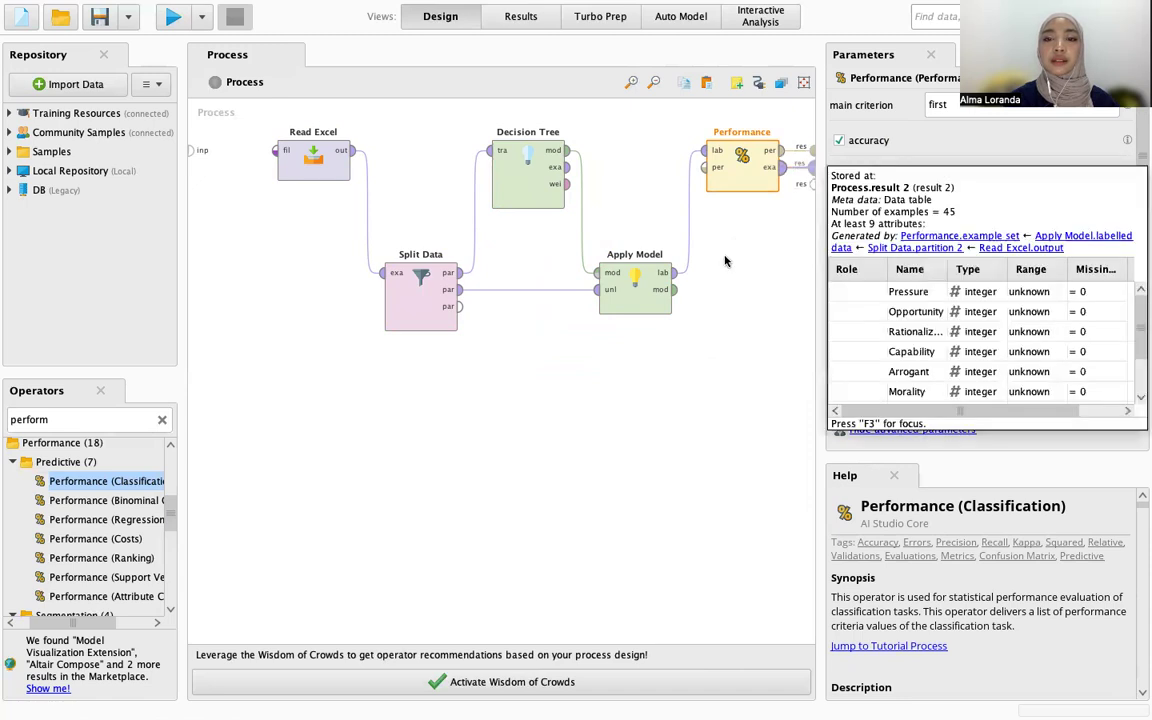
{"action": "left_click", "coordinate": [675, 297]}
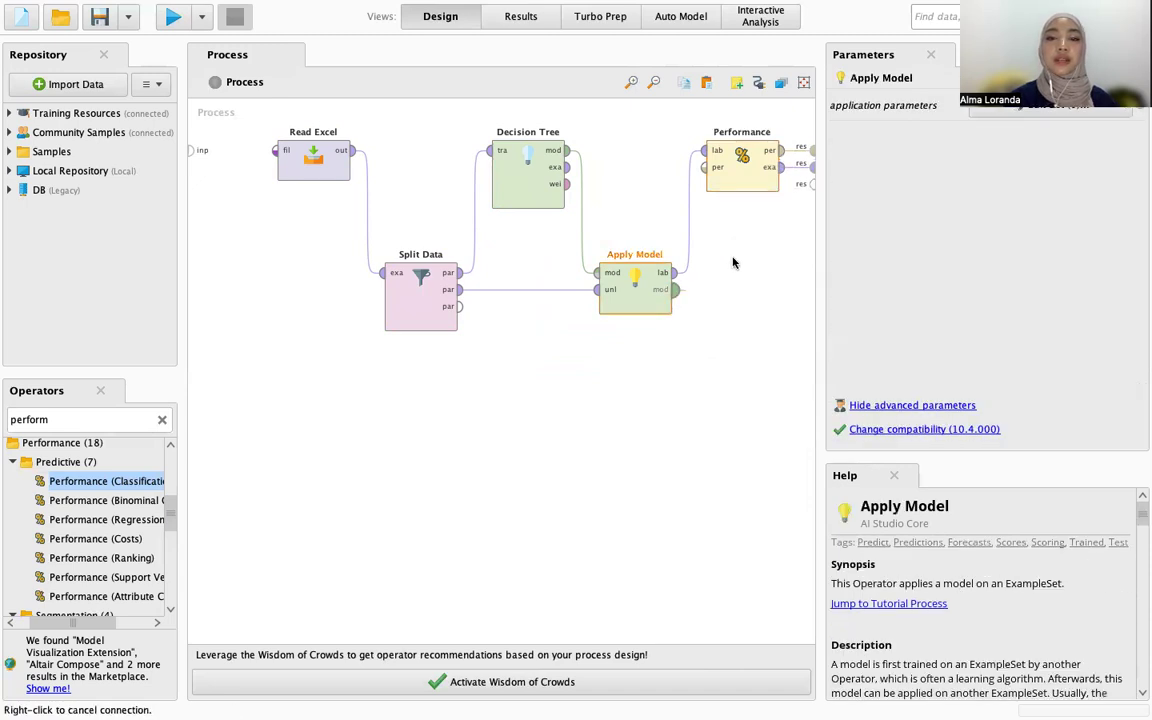
{"action": "left_click", "coordinate": [813, 184]}
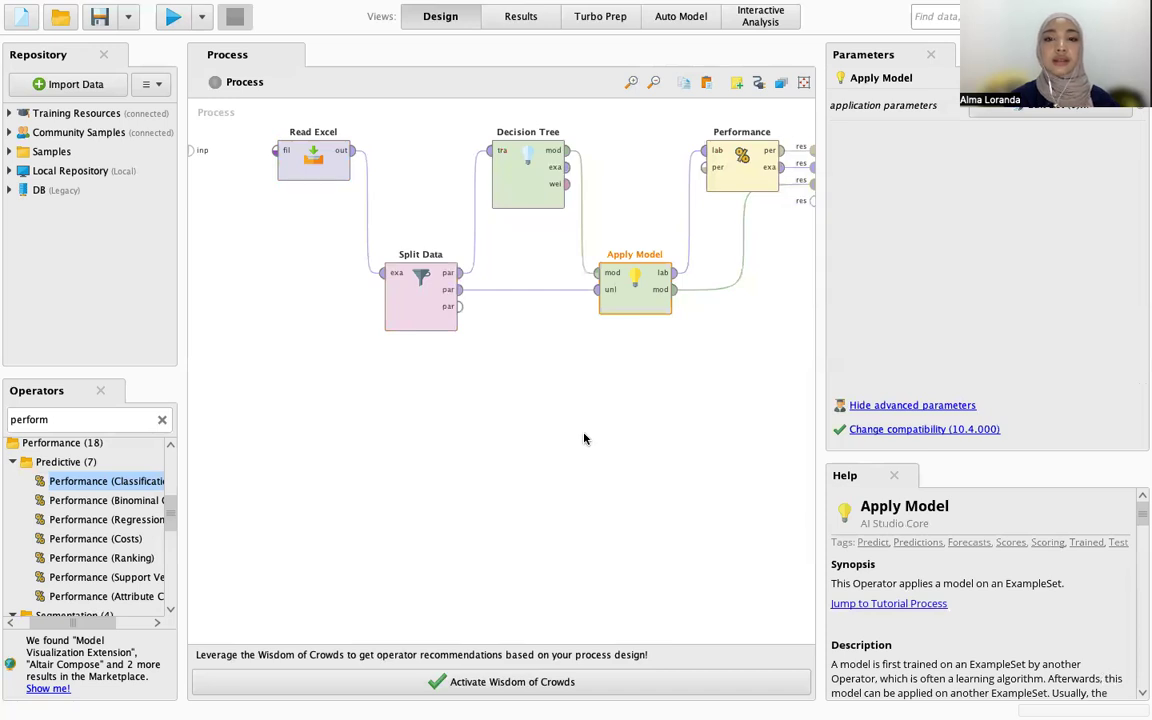
Set the Decision Tree's maximal depth to 5 and run the process.
{"action": "left_click", "coordinate": [527, 182]}
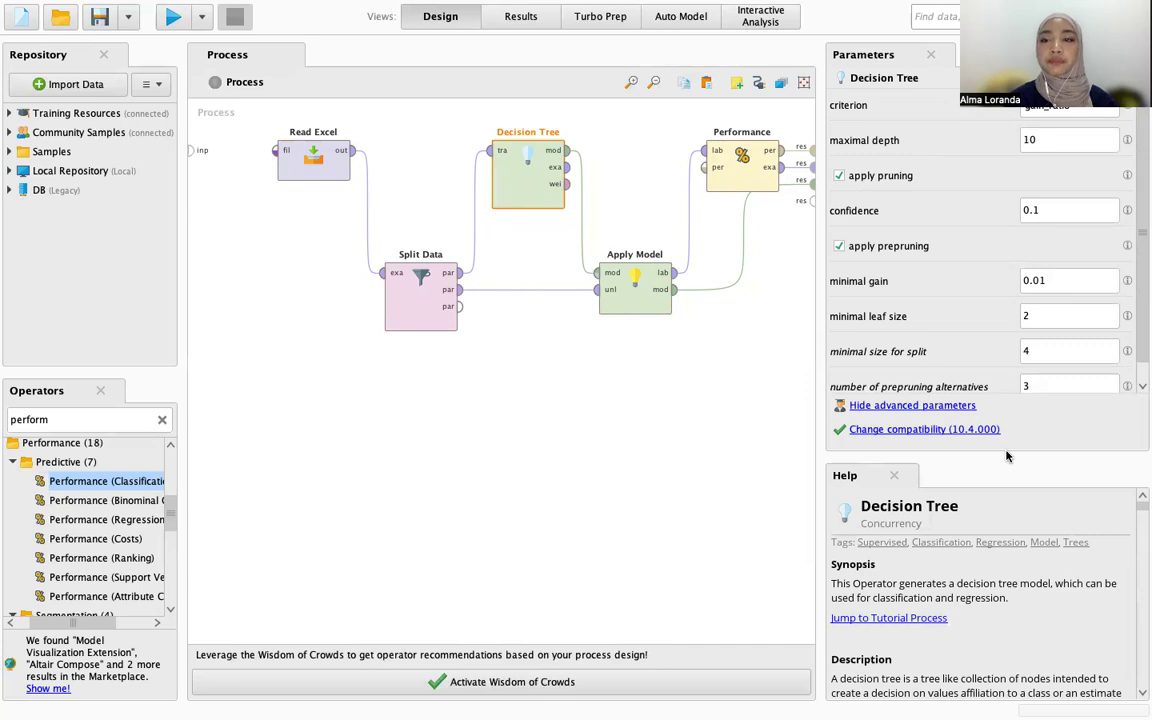
{"action": "left_click", "coordinate": [1046, 140]}
{"action": "key", "text": "BackSpace"}
{"action": "key", "text": "BackSpace"}
{"action": "type", "text": "5"}
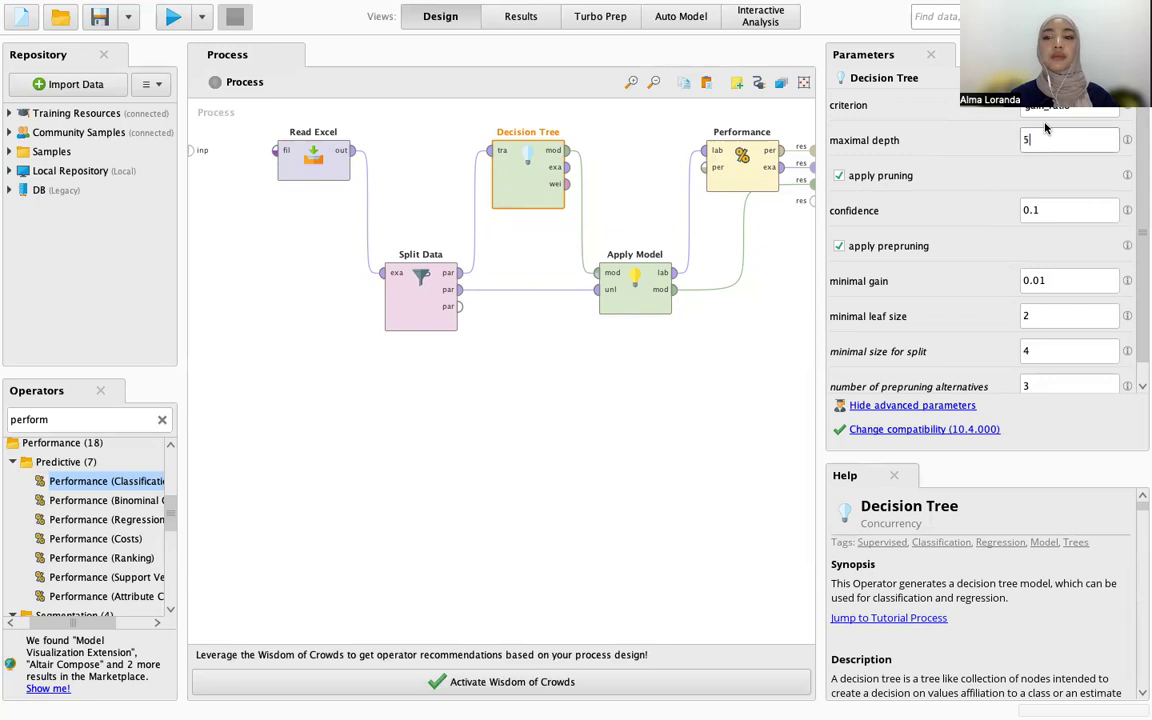
{"action": "left_click", "coordinate": [699, 421]}
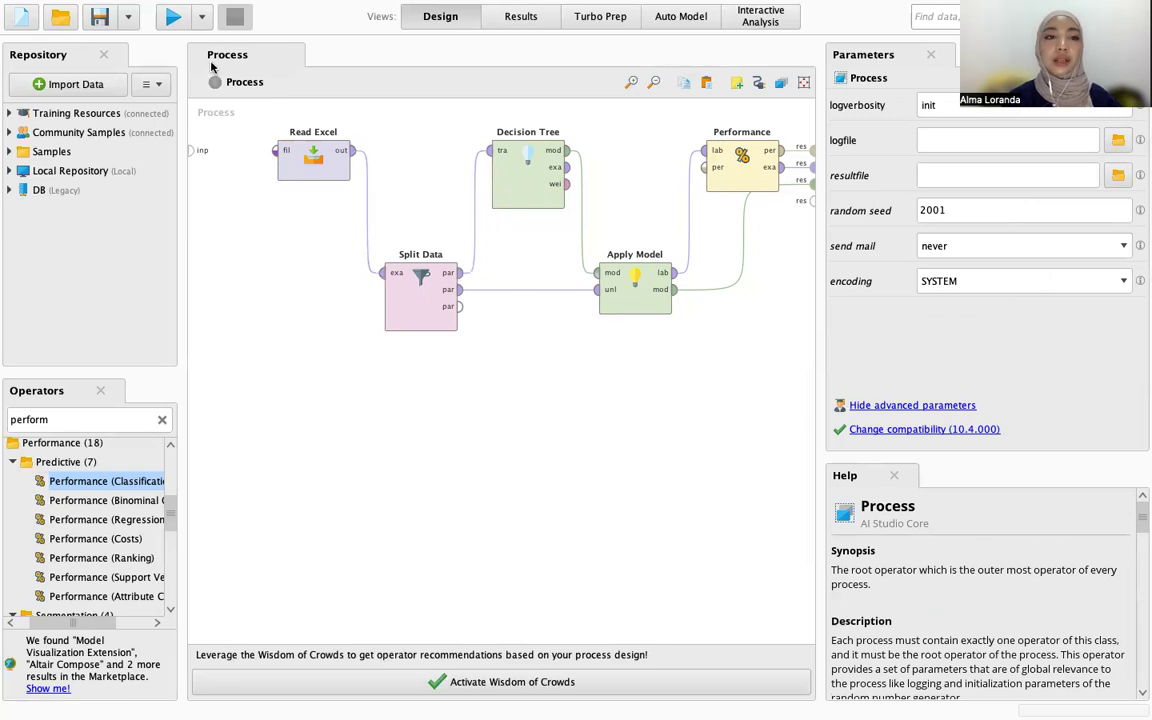
{"action": "left_click", "coordinate": [174, 18]}
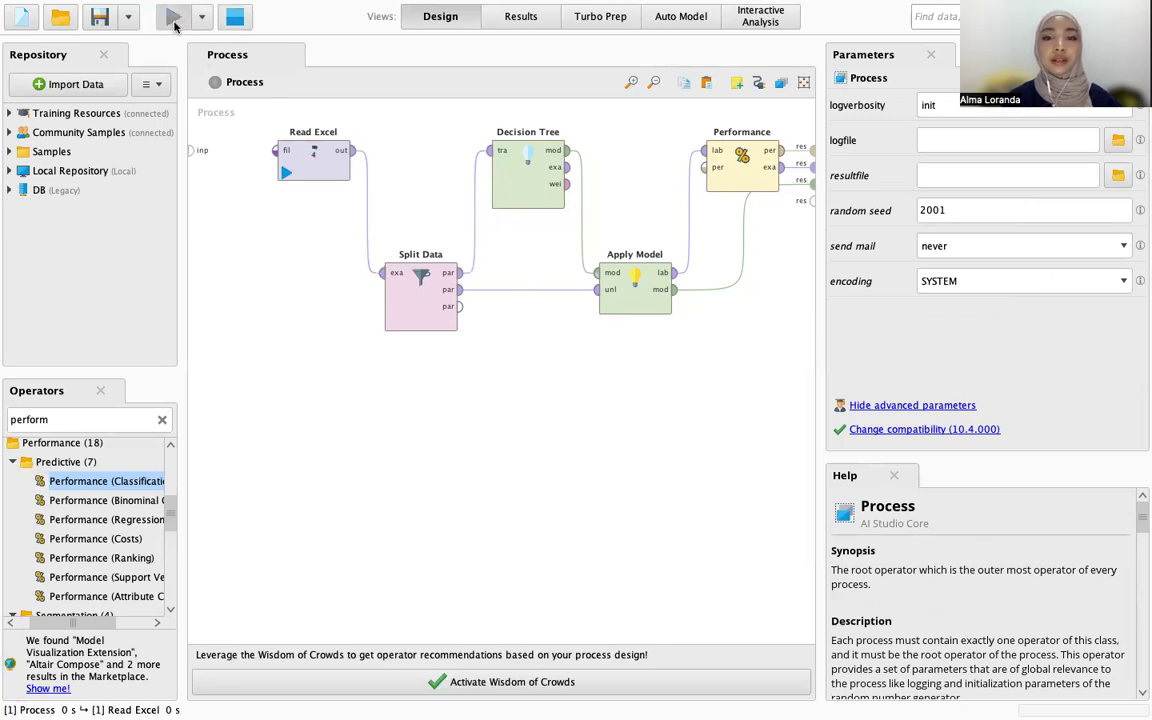